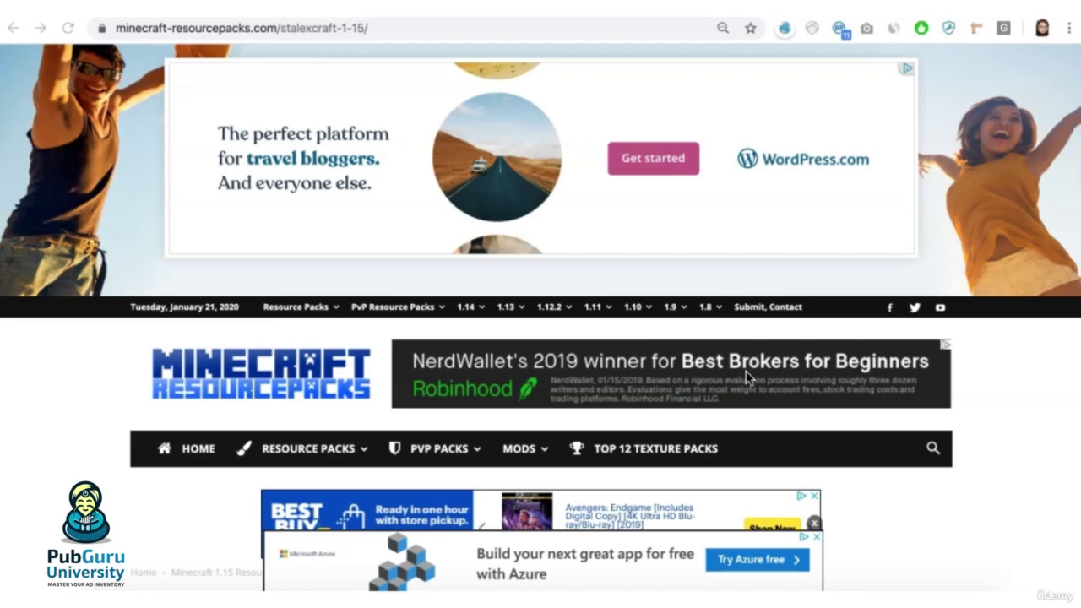
Examine the ad placements and ad sizes shown throughout the StalexCraft 1.15 page, including header, sidebar and in-content ads.
{"action": "scroll", "coordinate": [980, 304], "scroll_direction": "down", "scroll_amount": 5}
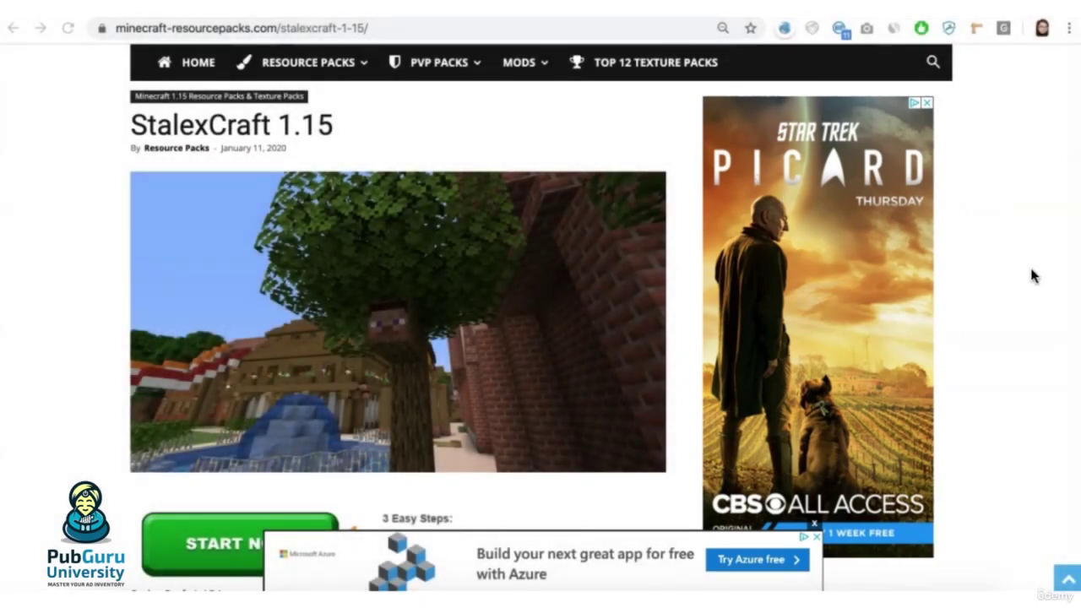
{"action": "scroll", "coordinate": [1007, 367], "scroll_direction": "down", "scroll_amount": 3}
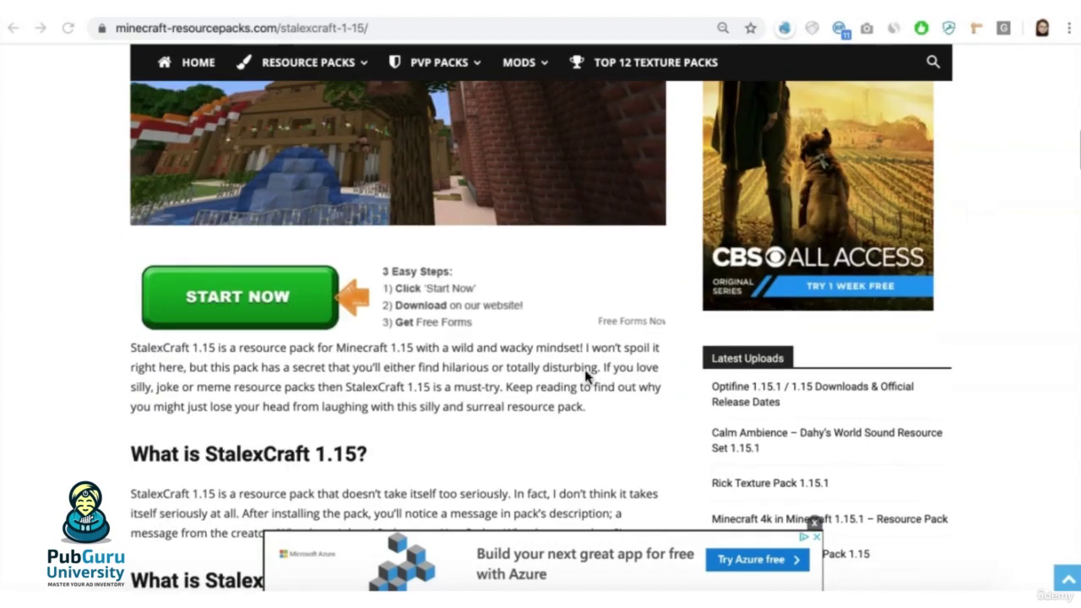
{"action": "scroll", "coordinate": [587, 378], "scroll_direction": "down", "scroll_amount": 10}
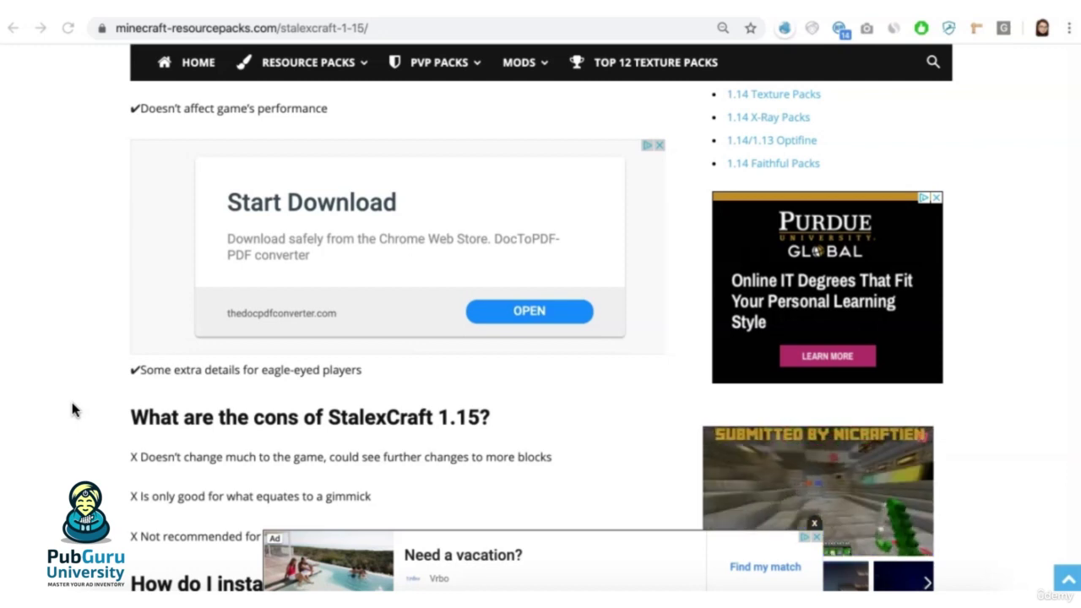
{"action": "scroll", "coordinate": [61, 431], "scroll_direction": "down", "scroll_amount": 3}
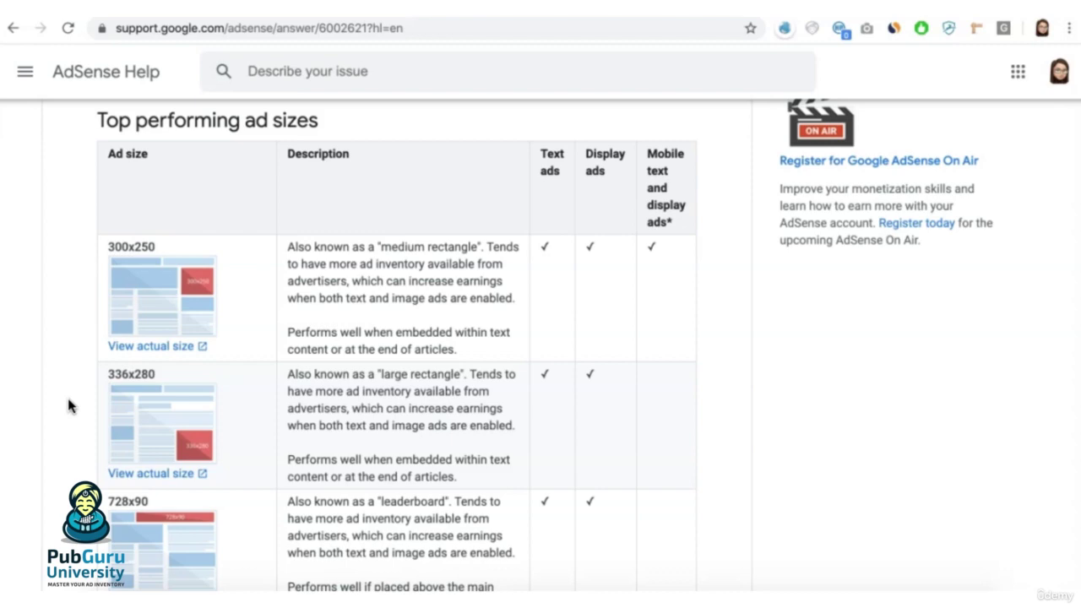
Review the top performing, other supported and regional ad sizes in the AdSense Help article.
{"action": "scroll", "coordinate": [70, 406], "scroll_direction": "down", "scroll_amount": 8}
{"action": "scroll", "coordinate": [70, 407], "scroll_direction": "down", "scroll_amount": 15}
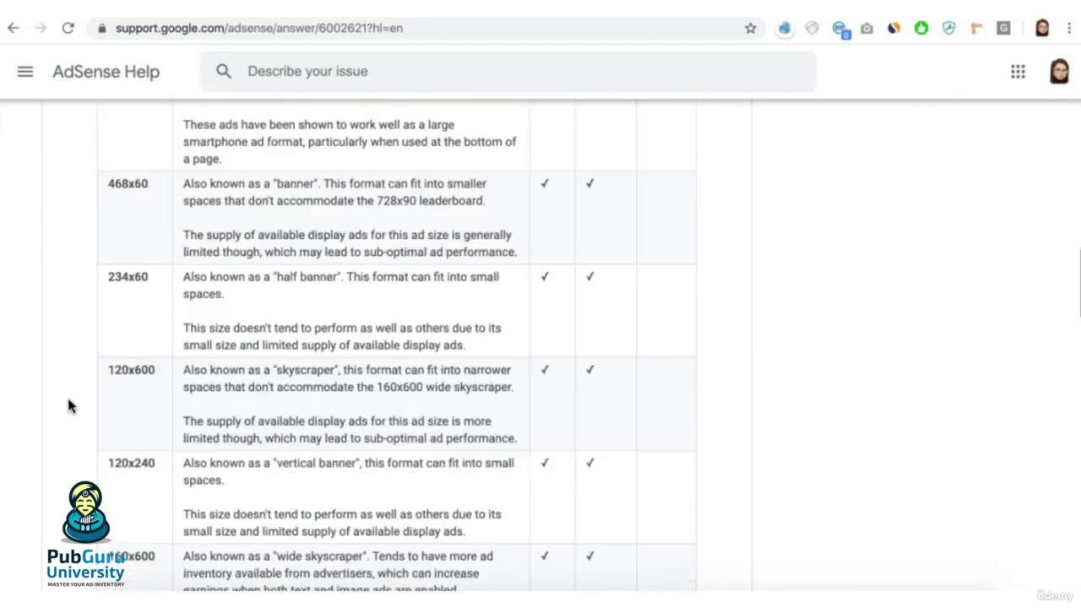
{"action": "scroll", "coordinate": [70, 406], "scroll_direction": "down", "scroll_amount": 15}
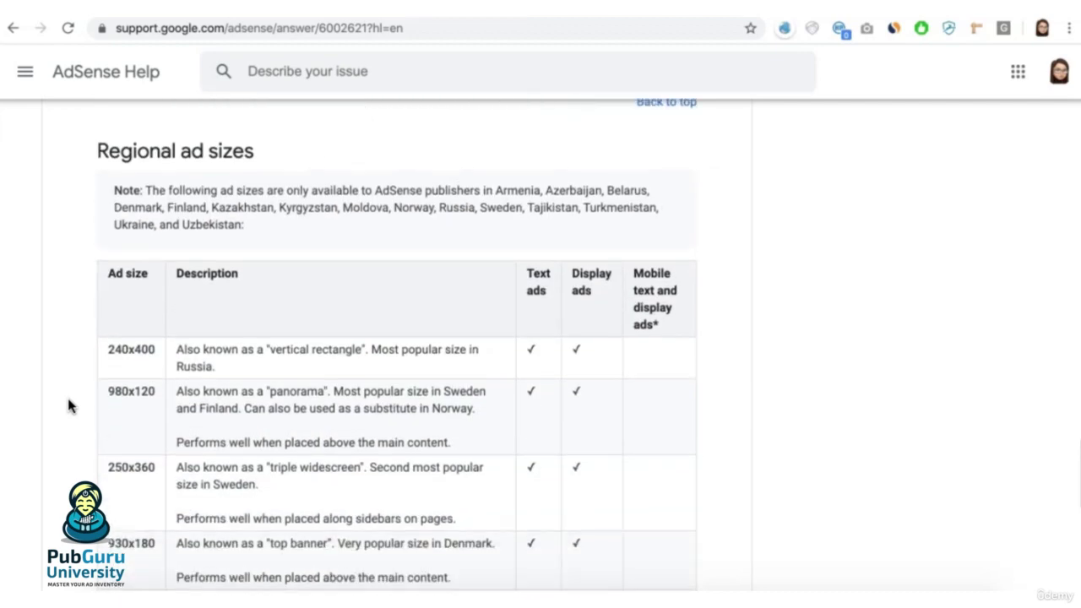
{"action": "scroll", "coordinate": [70, 406], "scroll_direction": "up", "scroll_amount": 10}
{"action": "scroll", "coordinate": [70, 406], "scroll_direction": "up", "scroll_amount": 15}
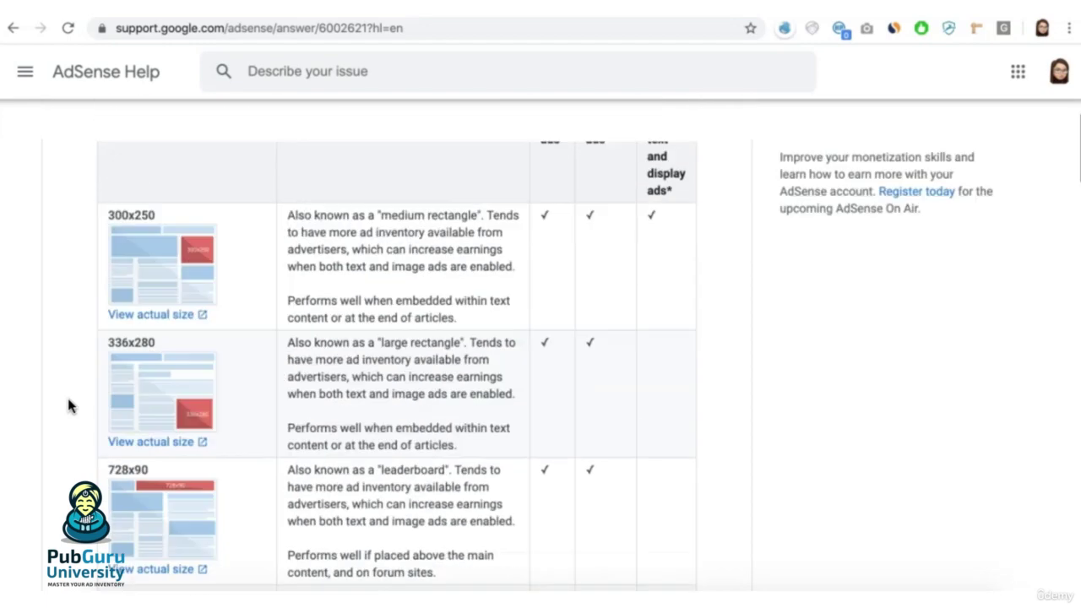
{"action": "scroll", "coordinate": [70, 407], "scroll_direction": "down", "scroll_amount": 8}
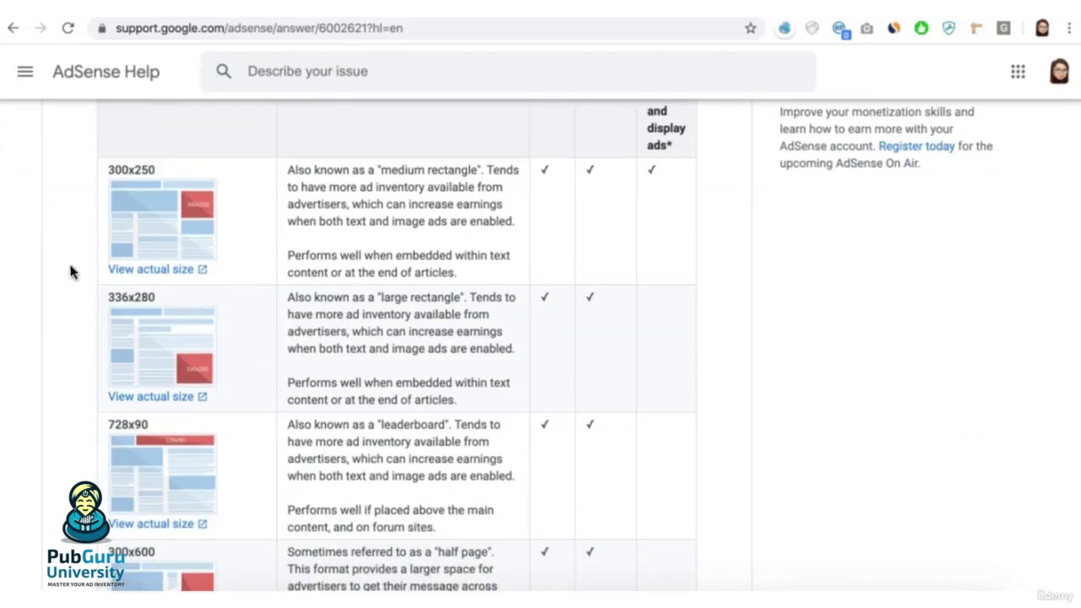
{"action": "scroll", "coordinate": [82, 336], "scroll_direction": "down", "scroll_amount": 3}
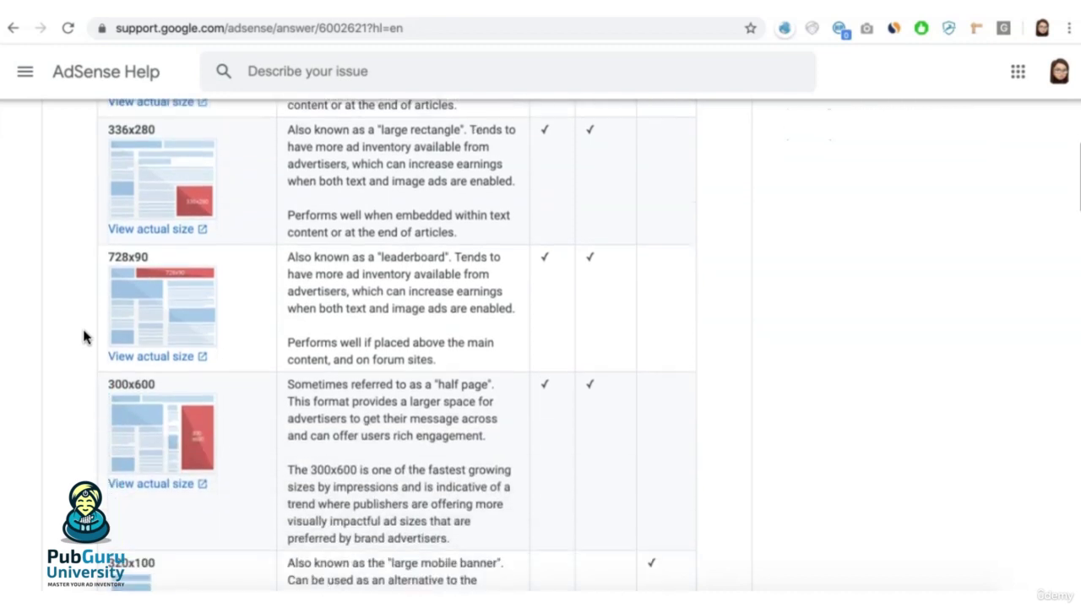
{"action": "scroll", "coordinate": [53, 400], "scroll_direction": "down", "scroll_amount": 3}
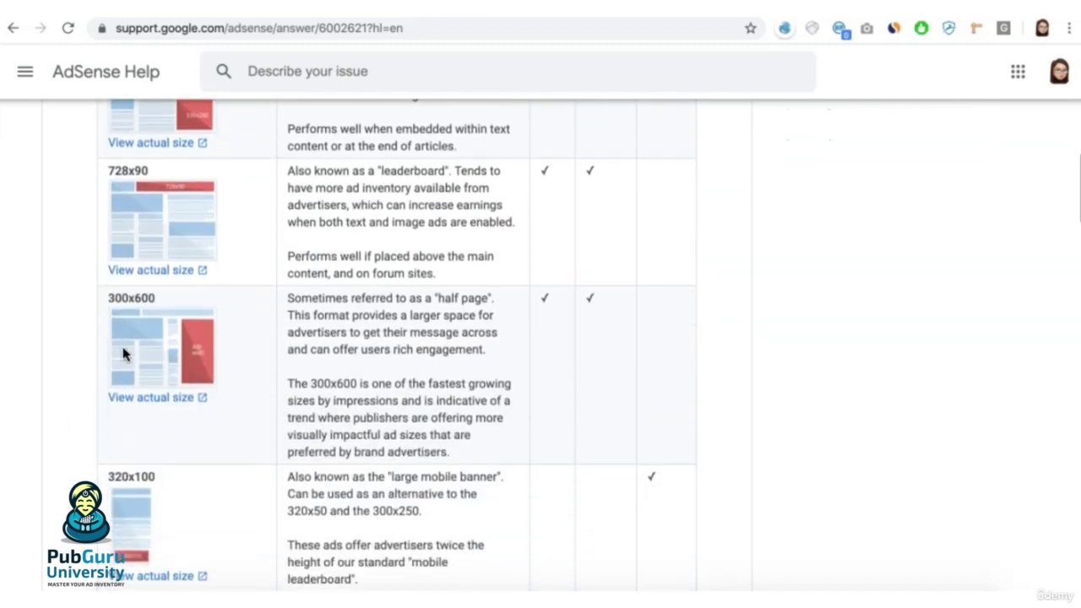
{"action": "scroll", "coordinate": [84, 393], "scroll_direction": "down", "scroll_amount": 3}
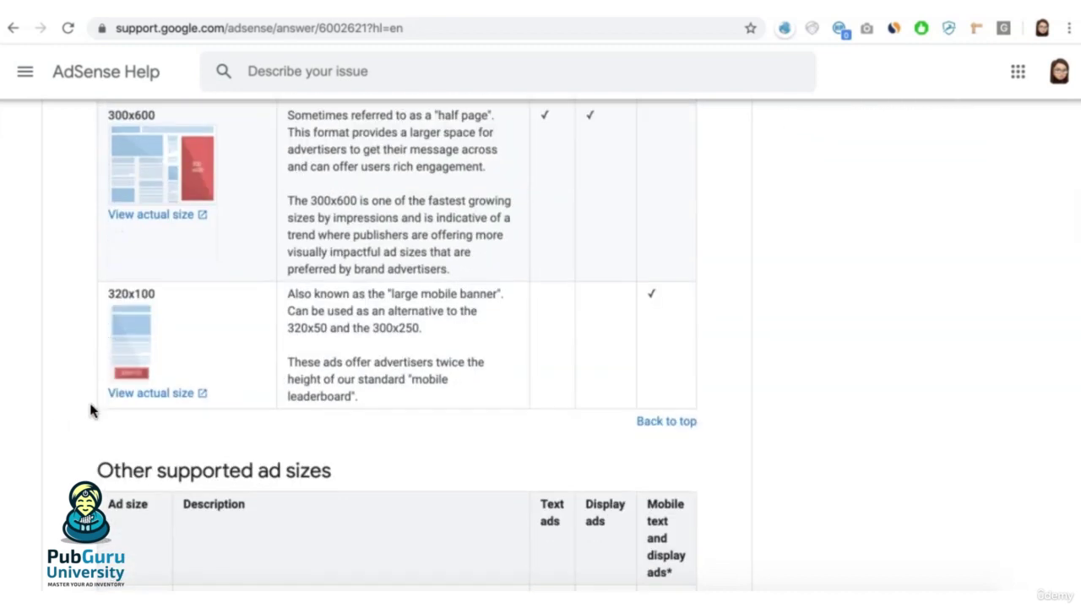
{"action": "scroll", "coordinate": [50, 427], "scroll_direction": "up", "scroll_amount": 10}
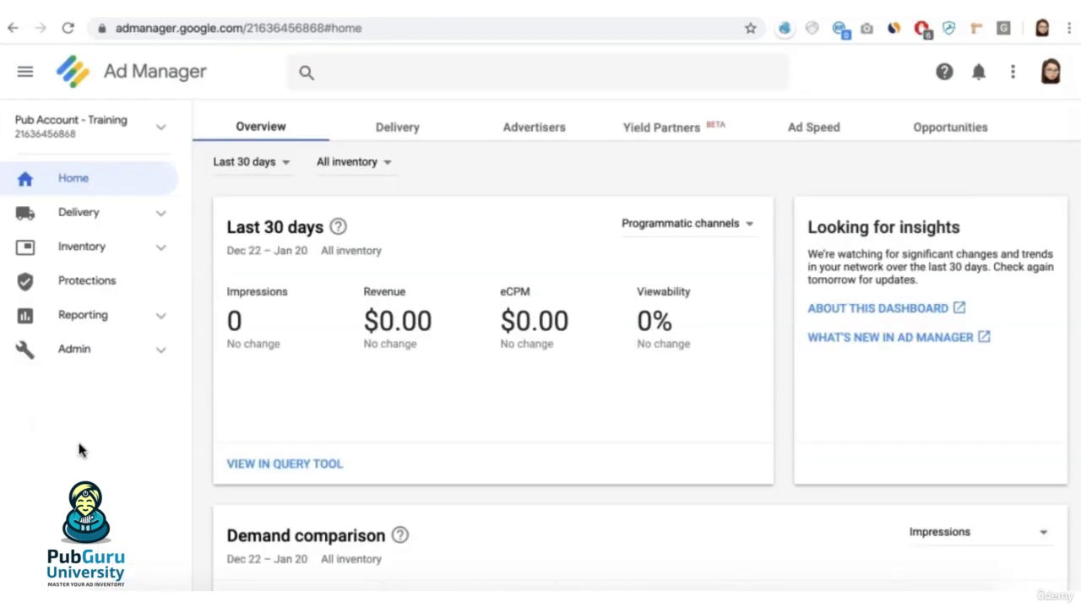
Start a new top-level ad unit in the Ad Manager inventory, using content_mid_300x250 as both its name and code.
{"action": "left_click", "coordinate": [158, 249]}
{"action": "left_click", "coordinate": [93, 283]}
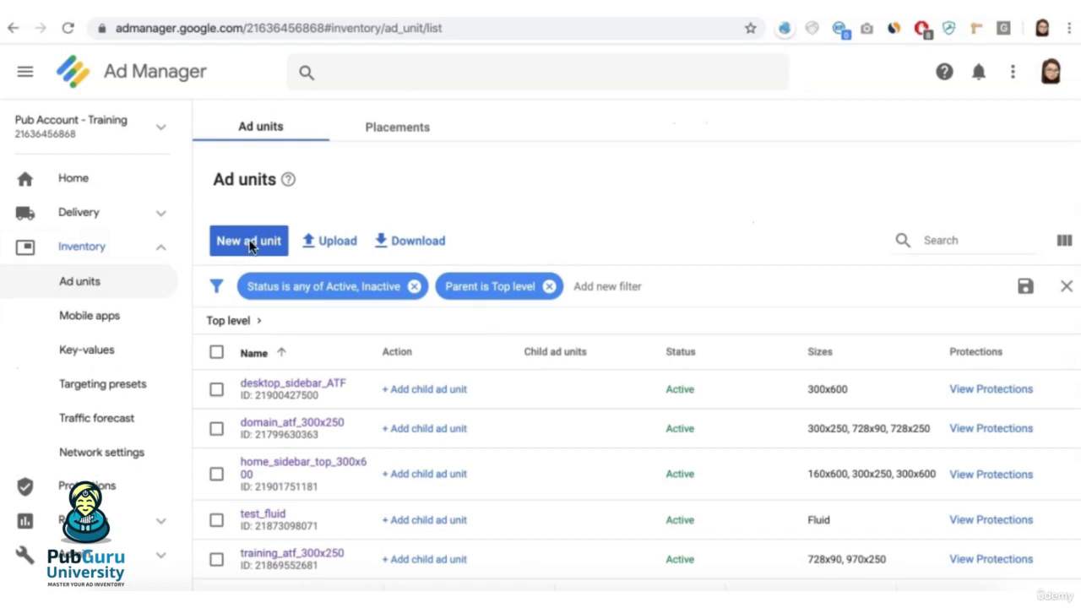
{"action": "left_click", "coordinate": [251, 246]}
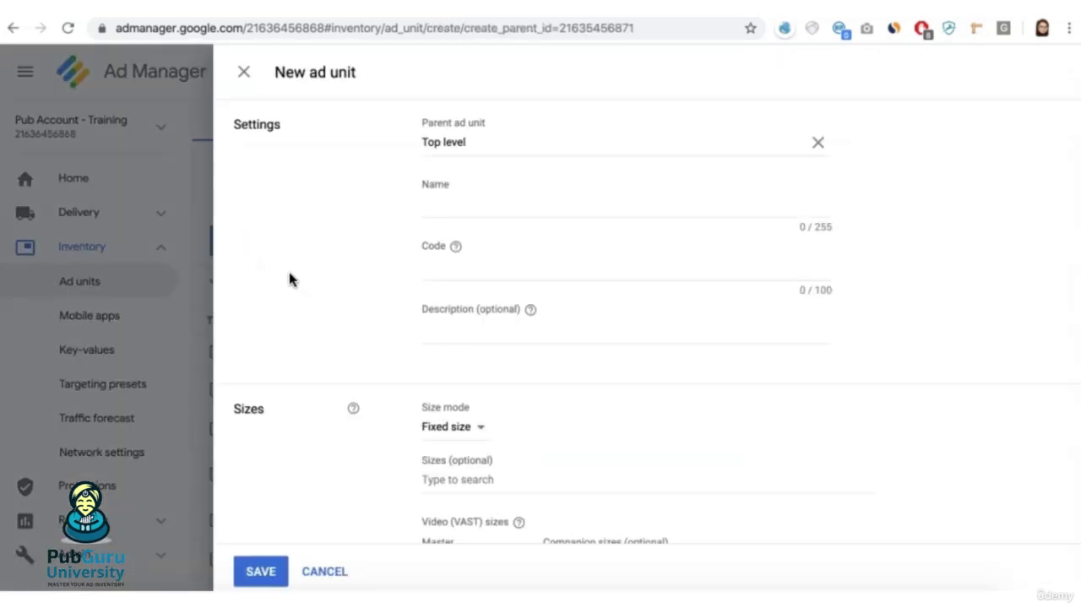
{"action": "left_click", "coordinate": [478, 207]}
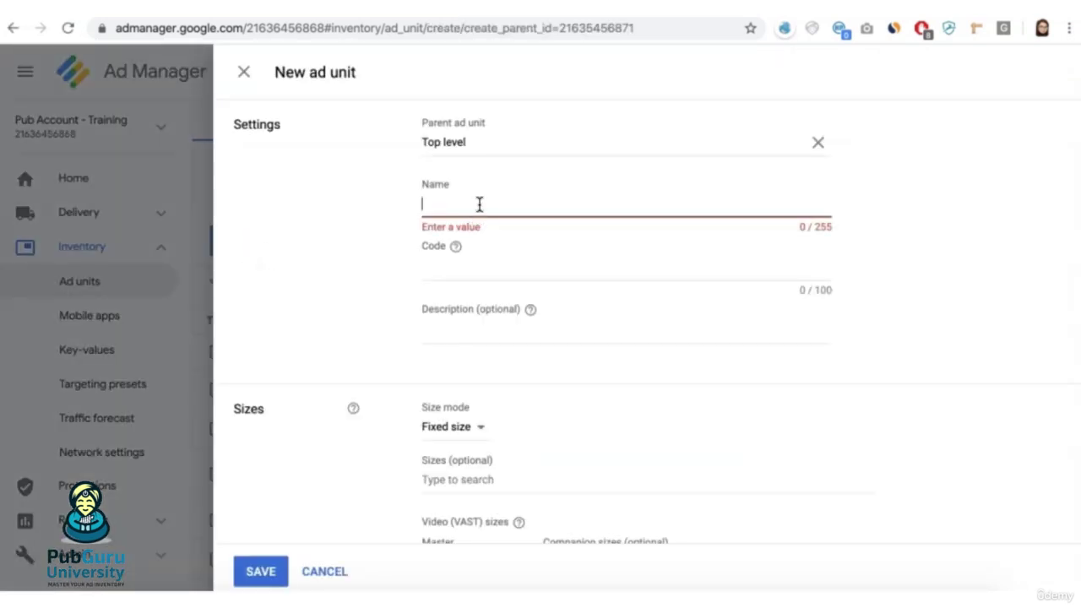
{"action": "type", "text": "content_mid_300x250"}
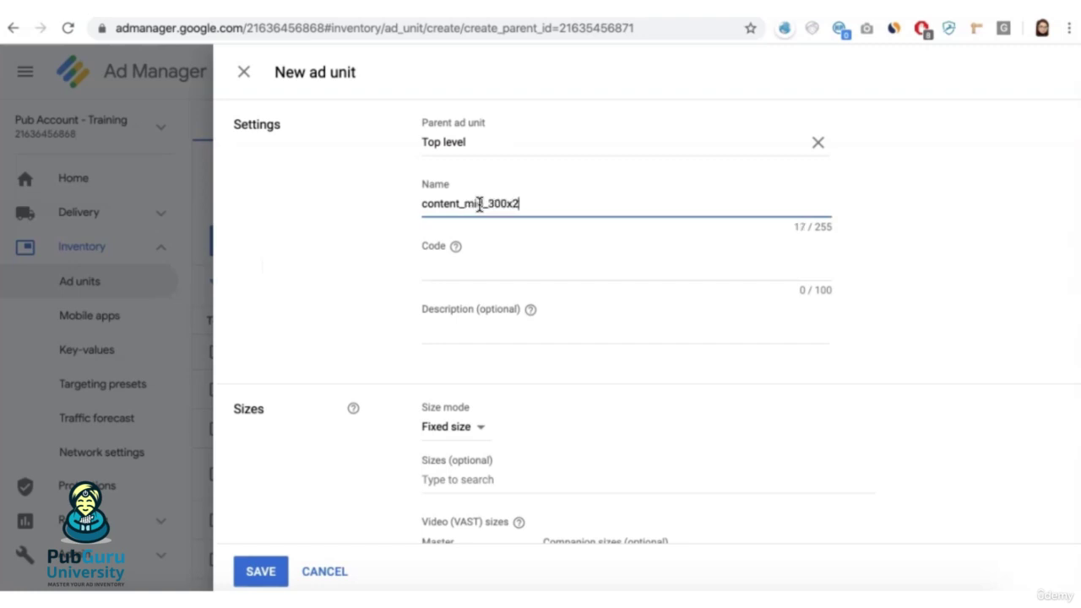
{"action": "key", "text": "ctrl+a"}
{"action": "key", "text": "ctrl+c"}
{"action": "key", "text": "Tab"}
{"action": "key", "text": "ctrl+v"}
Add the fixed sizes 300x250, 728x90, 970x250, 336x280 and 728x250 to the new ad unit.
{"action": "scroll", "coordinate": [345, 353], "scroll_direction": "down", "scroll_amount": 2}
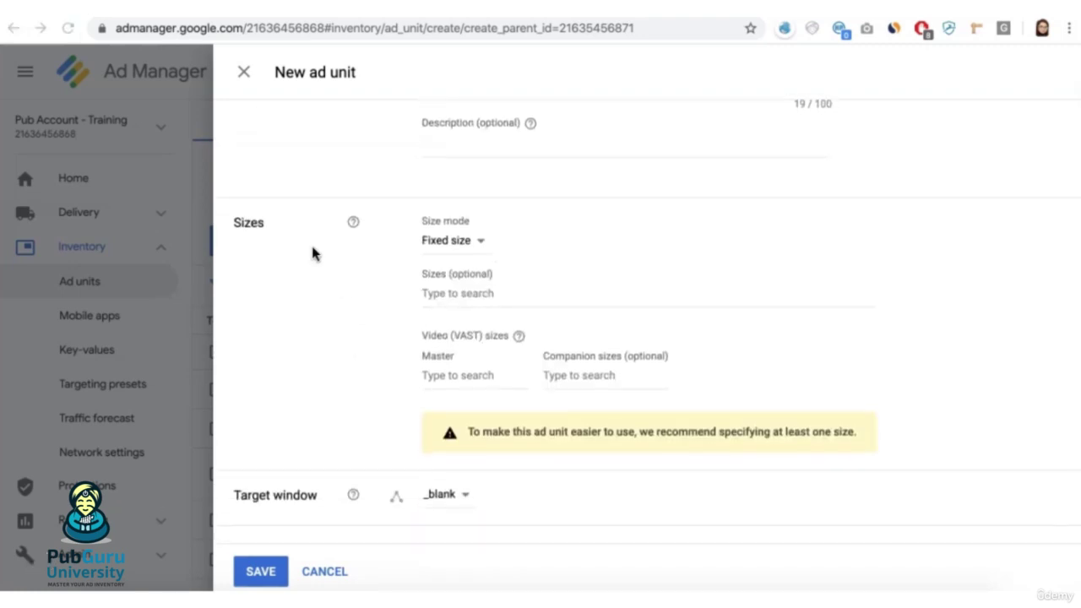
{"action": "left_click", "coordinate": [489, 293]}
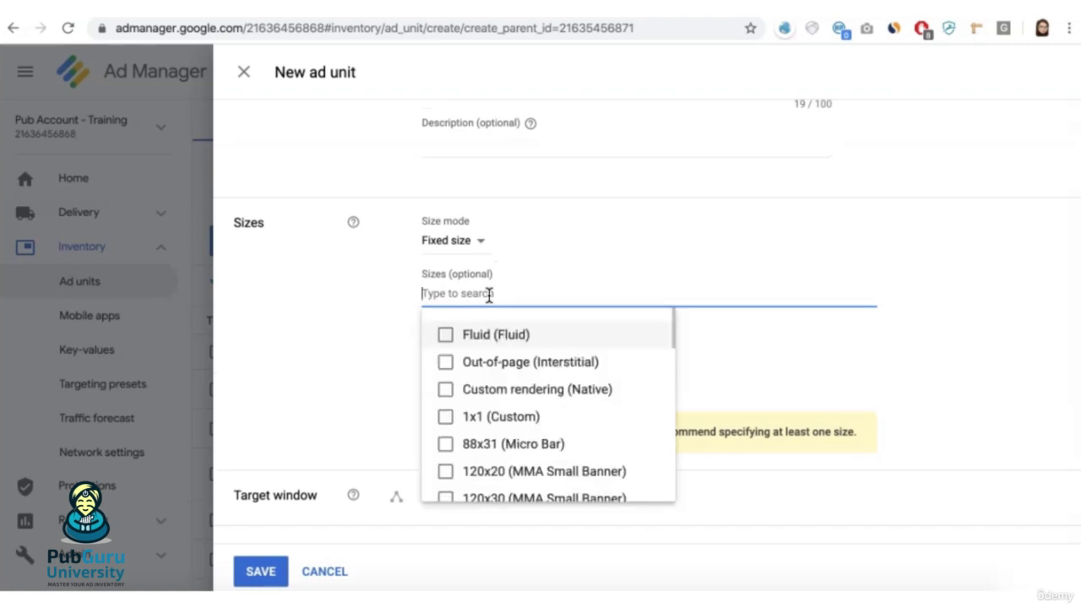
{"action": "type", "text": "300x250"}
{"action": "key", "text": "Return"}
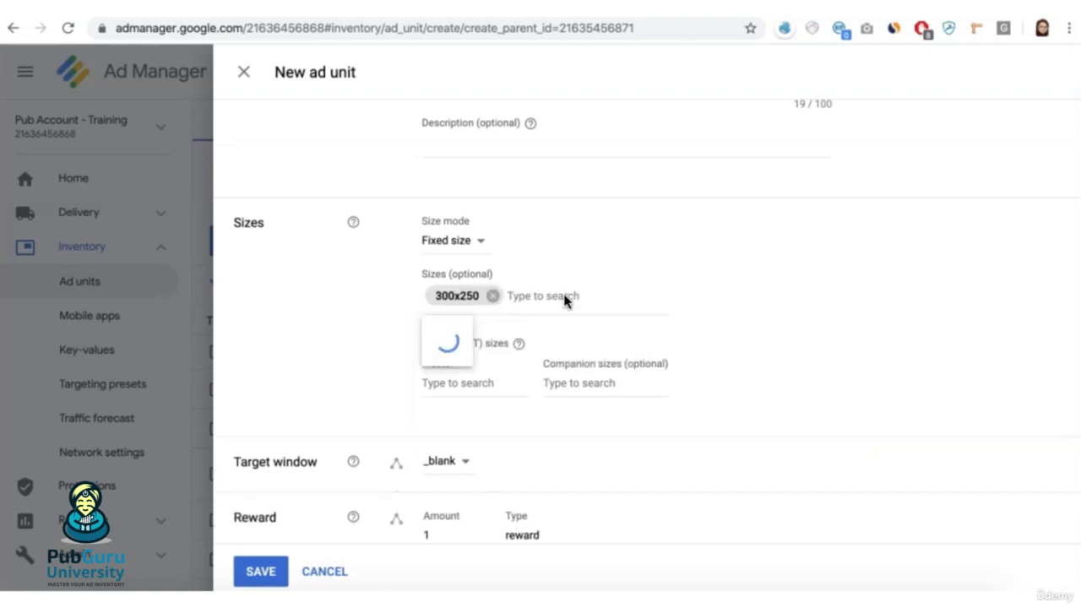
{"action": "type", "text": "728x90"}
{"action": "key", "text": "Return"}
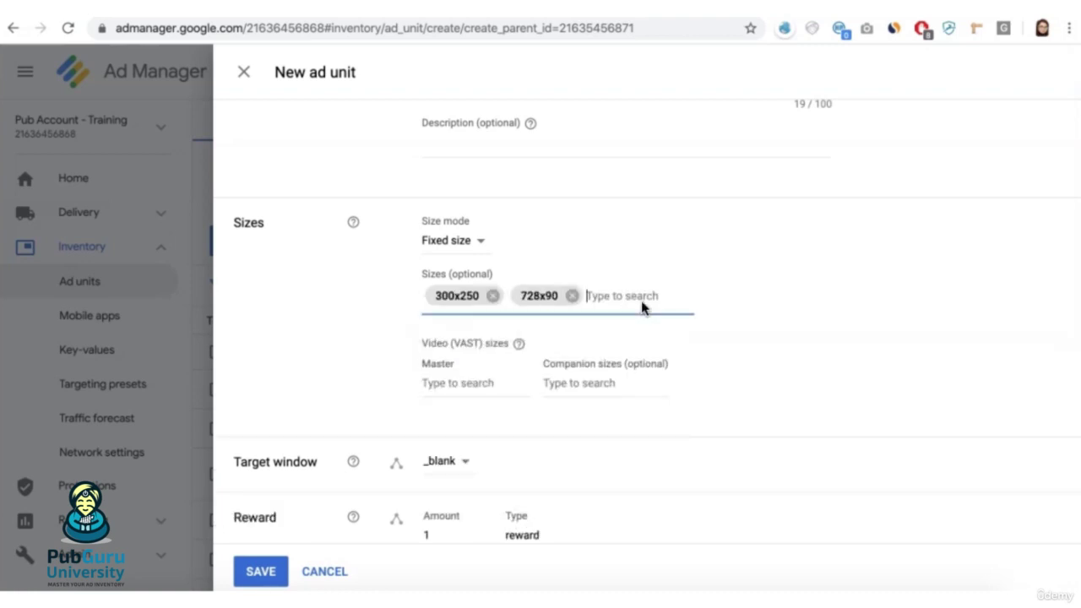
{"action": "type", "text": "970x250"}
{"action": "key", "text": "Return"}
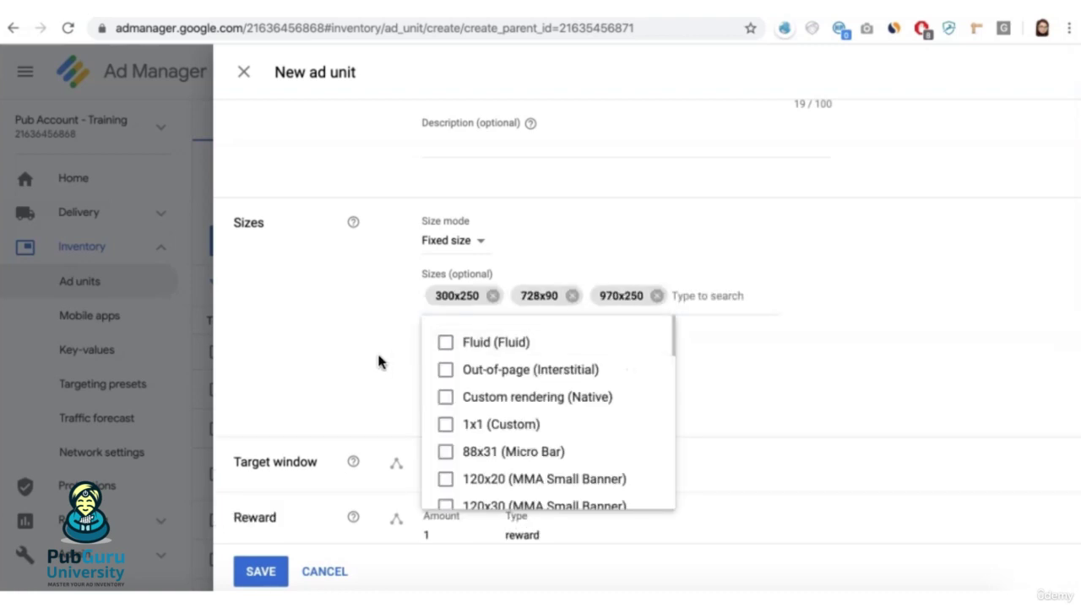
{"action": "type", "text": "336x280"}
{"action": "key", "text": "Return"}
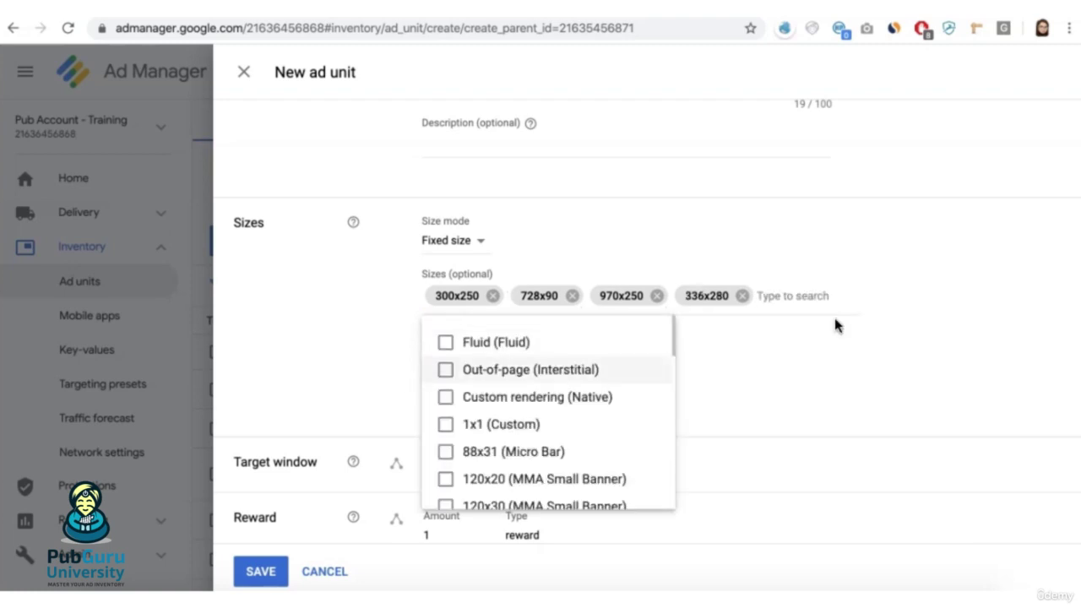
{"action": "type", "text": "728x250"}
{"action": "left_click", "coordinate": [439, 353]}
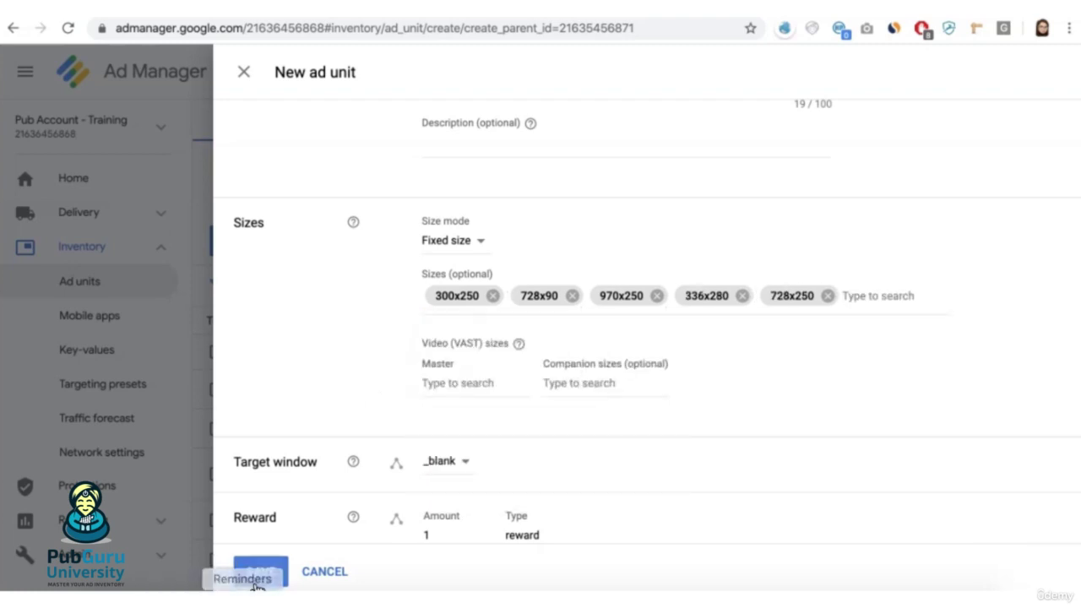
Save the new ad unit, leaving its remaining optional settings at their defaults.
{"action": "scroll", "coordinate": [448, 254], "scroll_direction": "down", "scroll_amount": 2}
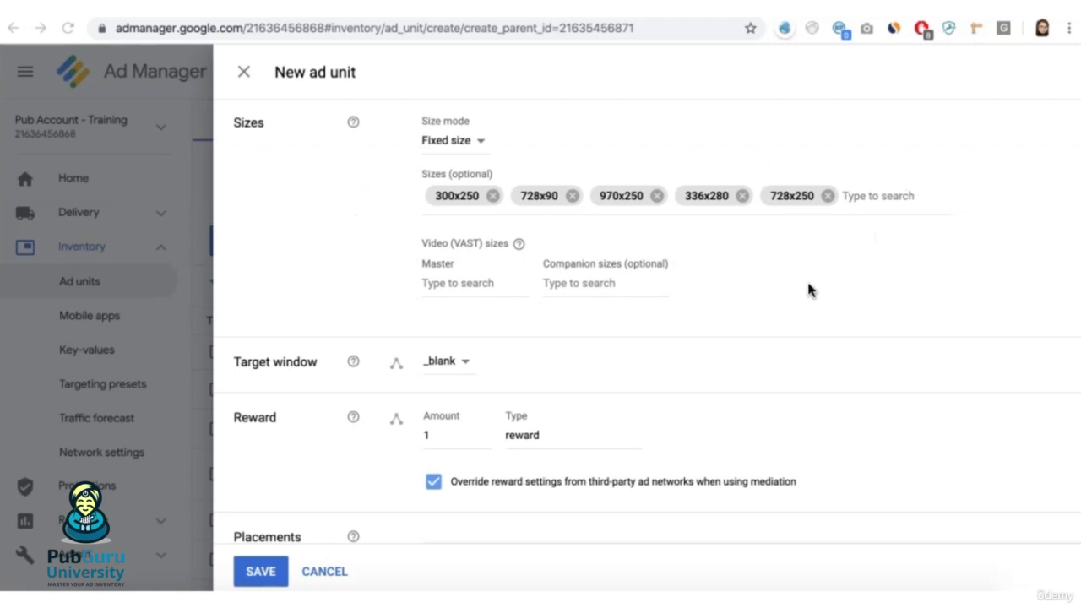
{"action": "scroll", "coordinate": [807, 288], "scroll_direction": "down", "scroll_amount": 10}
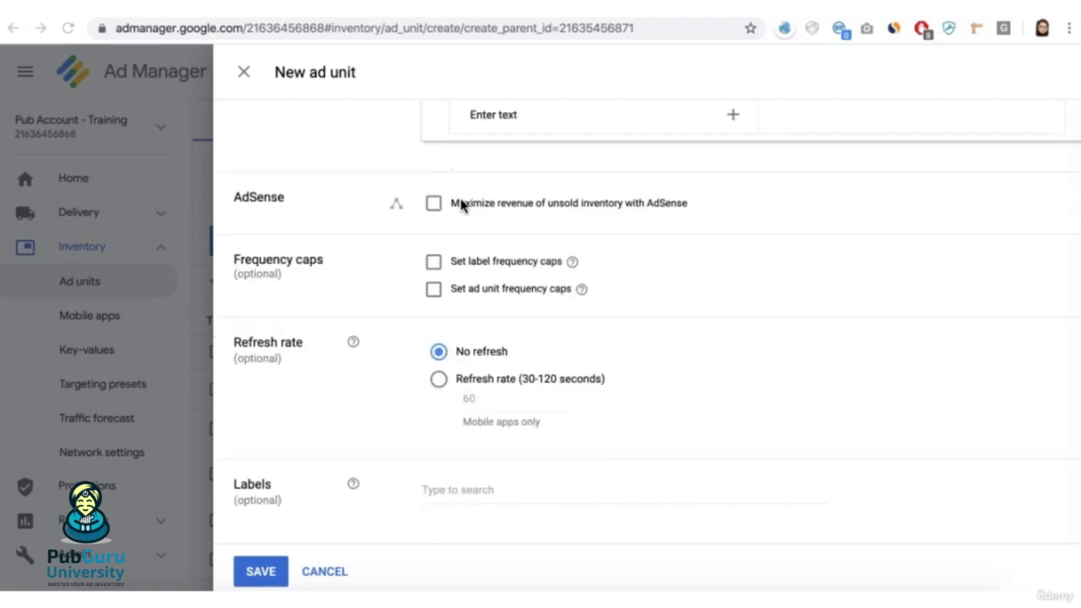
{"action": "left_click", "coordinate": [268, 577]}
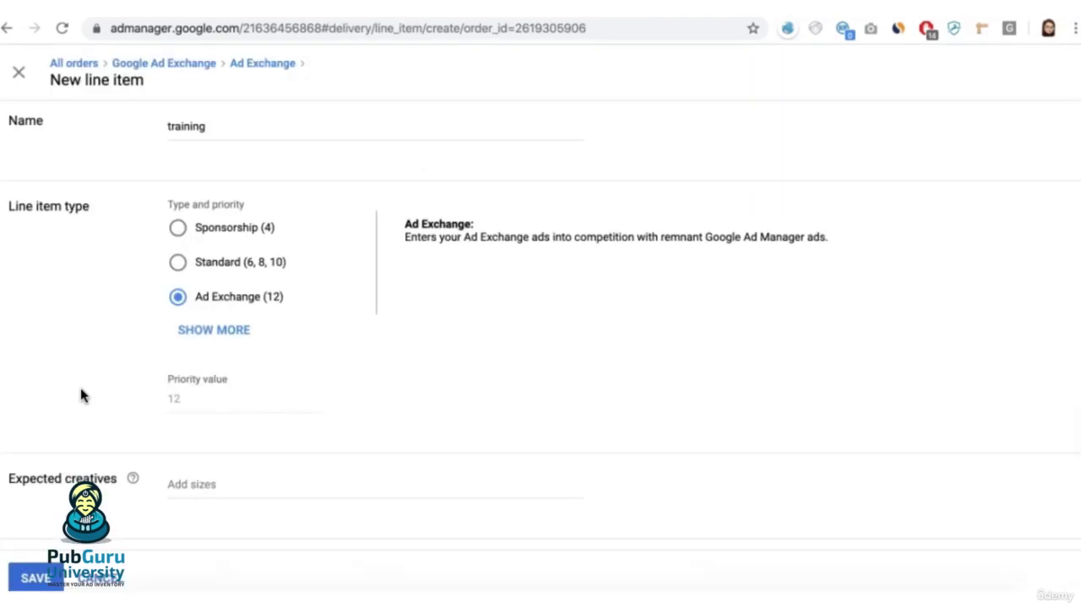
Add 300x250, 728x90 and 728x250 as expected creative sizes for the new "training" Ad Exchange line item.
{"action": "left_click", "coordinate": [214, 481]}
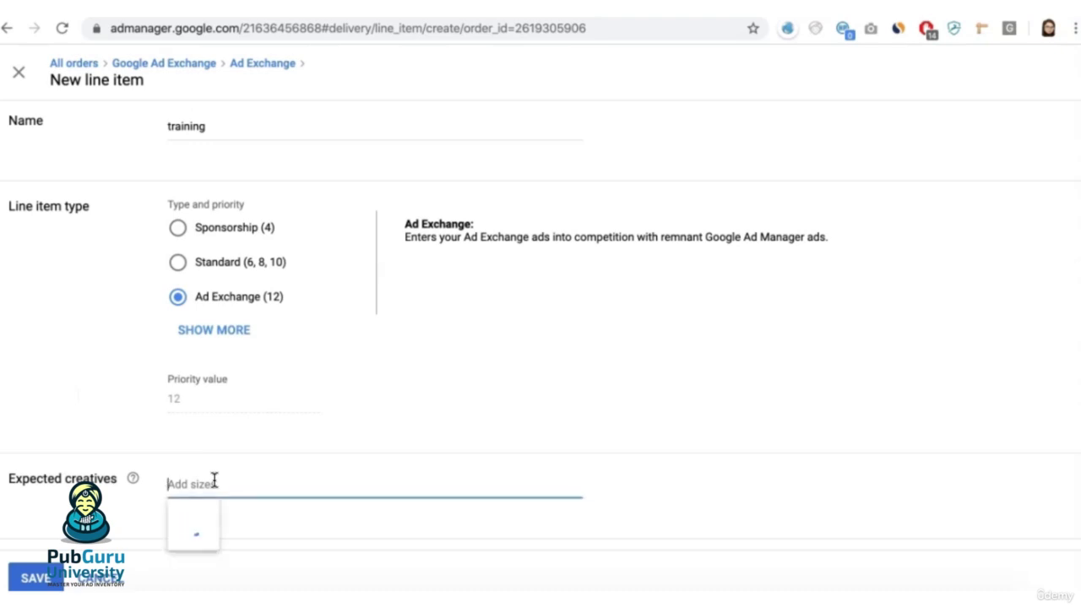
{"action": "left_click", "coordinate": [631, 497]}
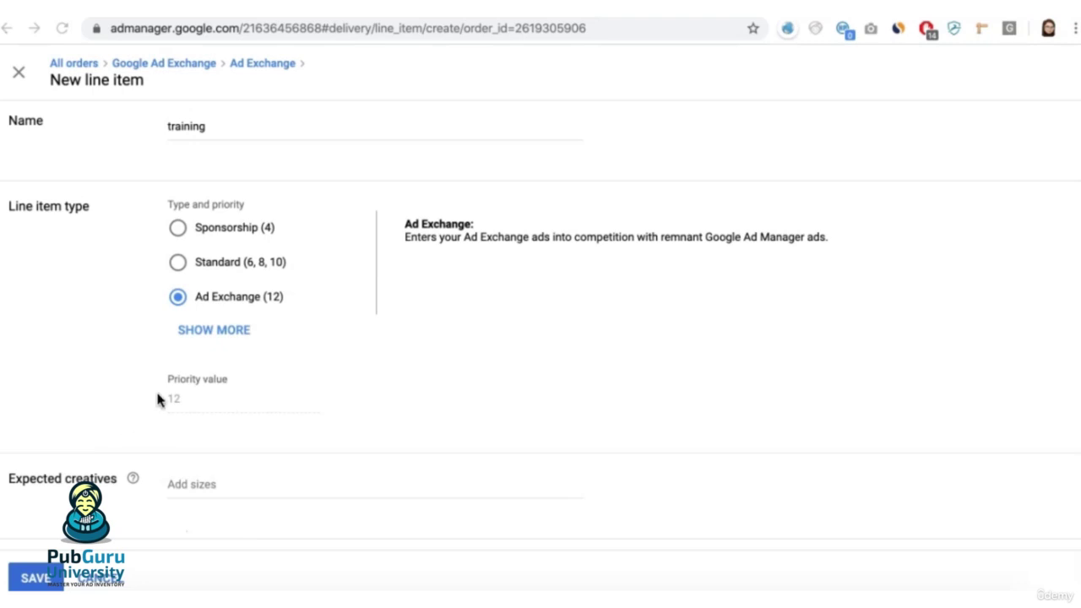
{"action": "left_click", "coordinate": [214, 485]}
{"action": "type", "text": "300x250"}
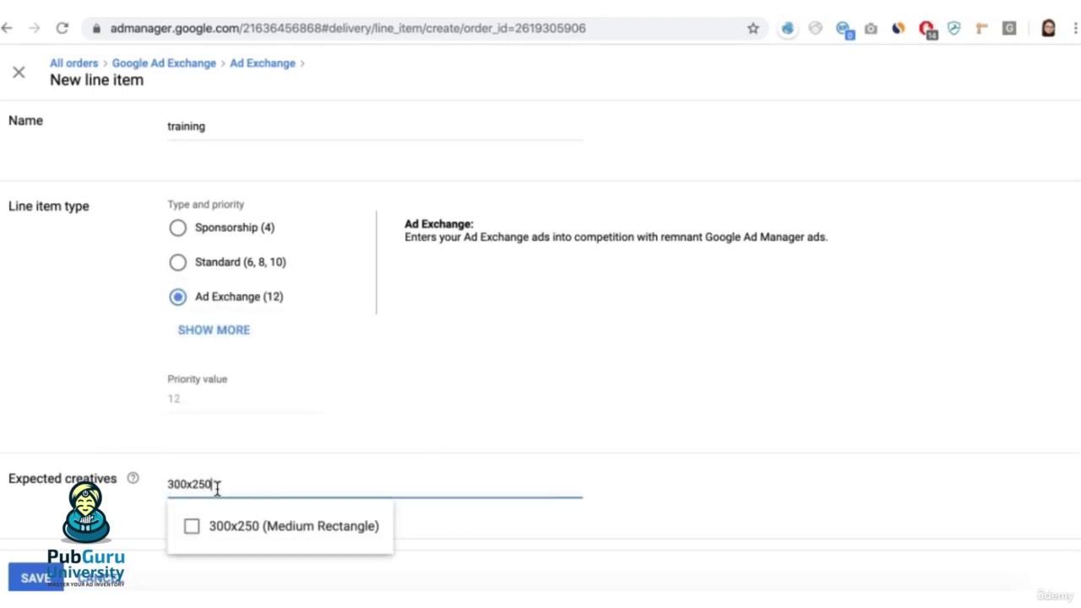
{"action": "key", "text": "Return"}
{"action": "type", "text": "728x90"}
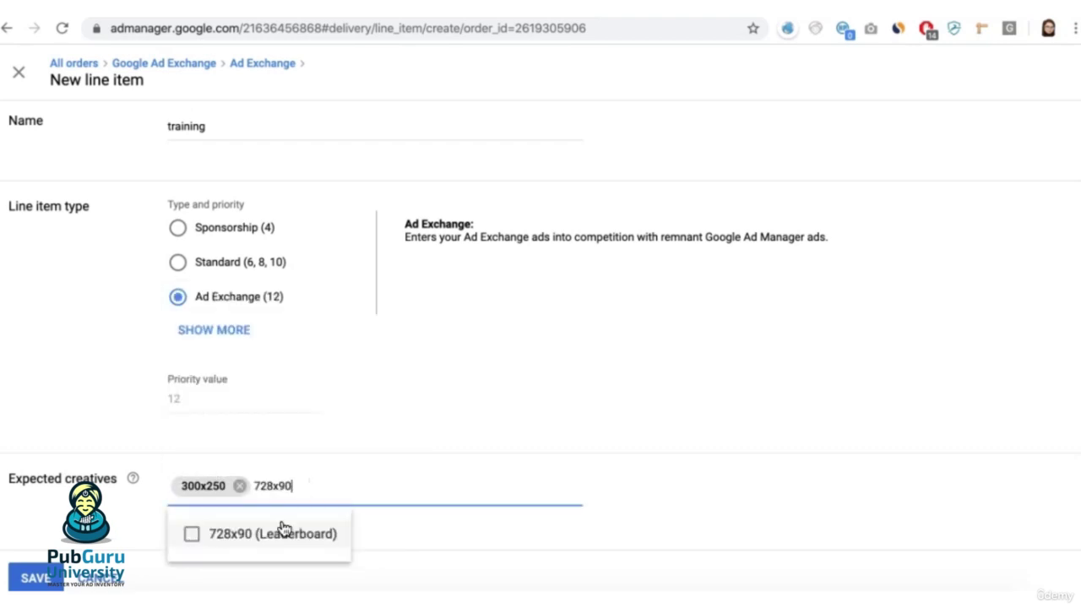
{"action": "left_click", "coordinate": [282, 529]}
{"action": "type", "text": "728x250"}
{"action": "left_click", "coordinate": [254, 533]}
Add 970x250 and 336x280 to the line item's expected creative sizes.
{"action": "left_click", "coordinate": [515, 490]}
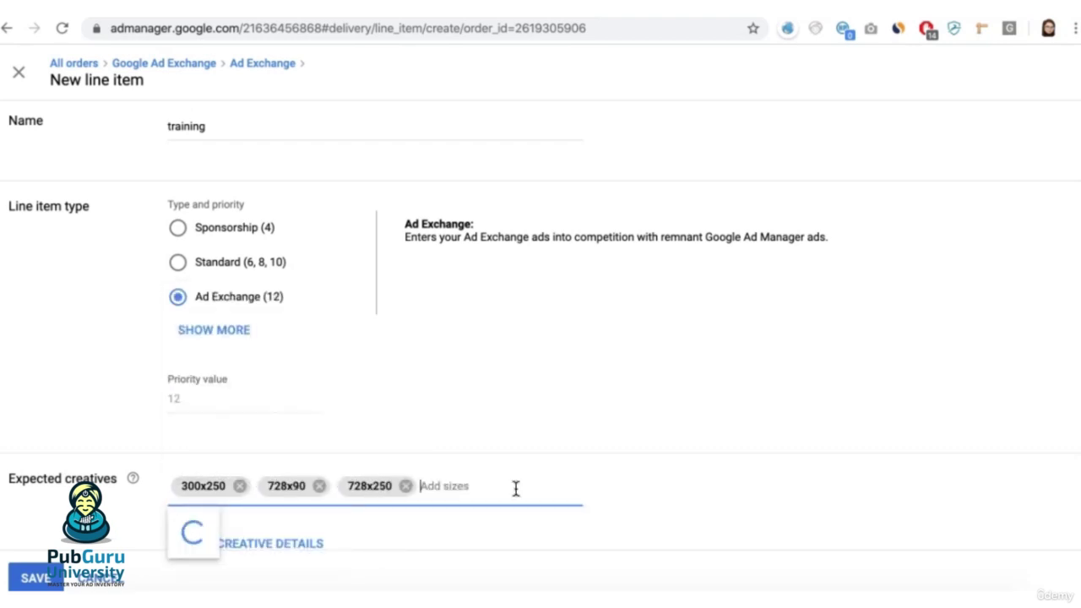
{"action": "type", "text": "970x250"}
{"action": "left_click", "coordinate": [204, 538]}
{"action": "left_click", "coordinate": [539, 500]}
{"action": "type", "text": "336x280"}
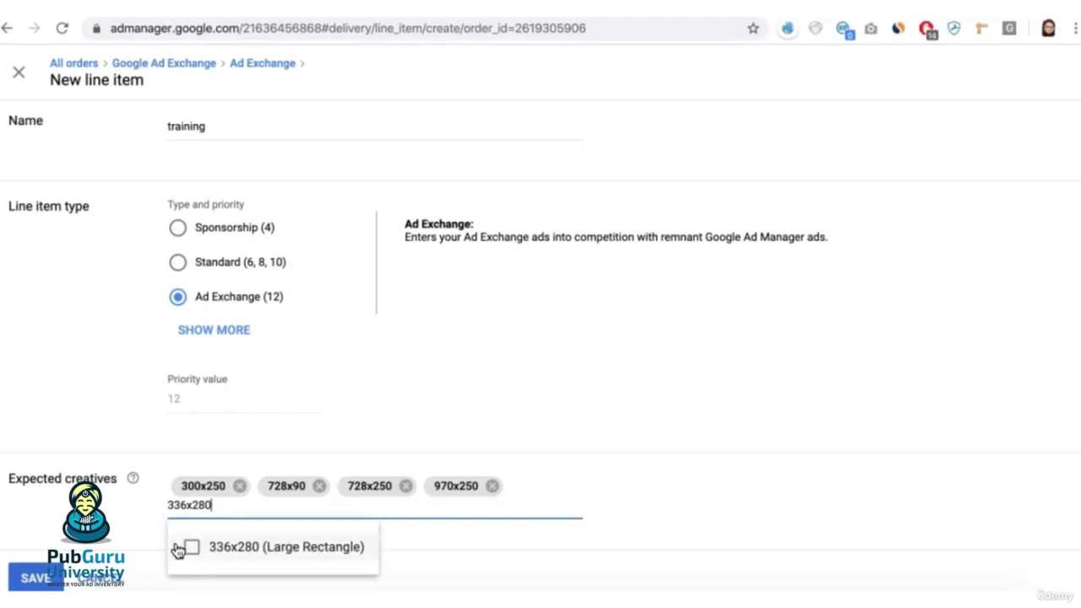
{"action": "left_click", "coordinate": [179, 548]}
Target the line item's inventory to the content_mid_300x250 ad unit by including it under ad units.
{"action": "scroll", "coordinate": [50, 541], "scroll_direction": "down", "scroll_amount": 3}
{"action": "scroll", "coordinate": [123, 454], "scroll_direction": "down", "scroll_amount": 9}
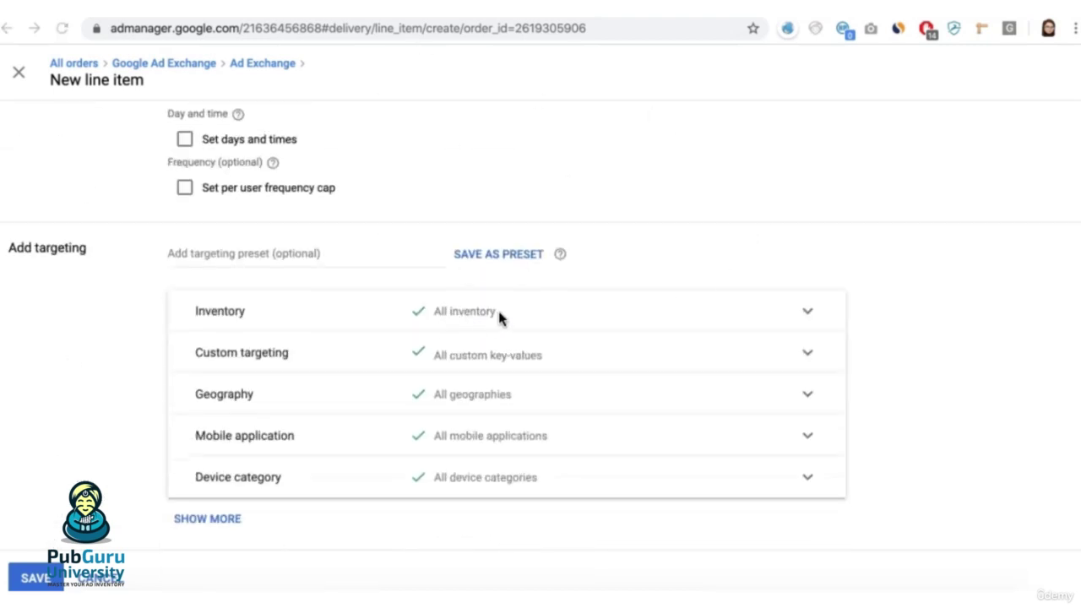
{"action": "left_click", "coordinate": [481, 321]}
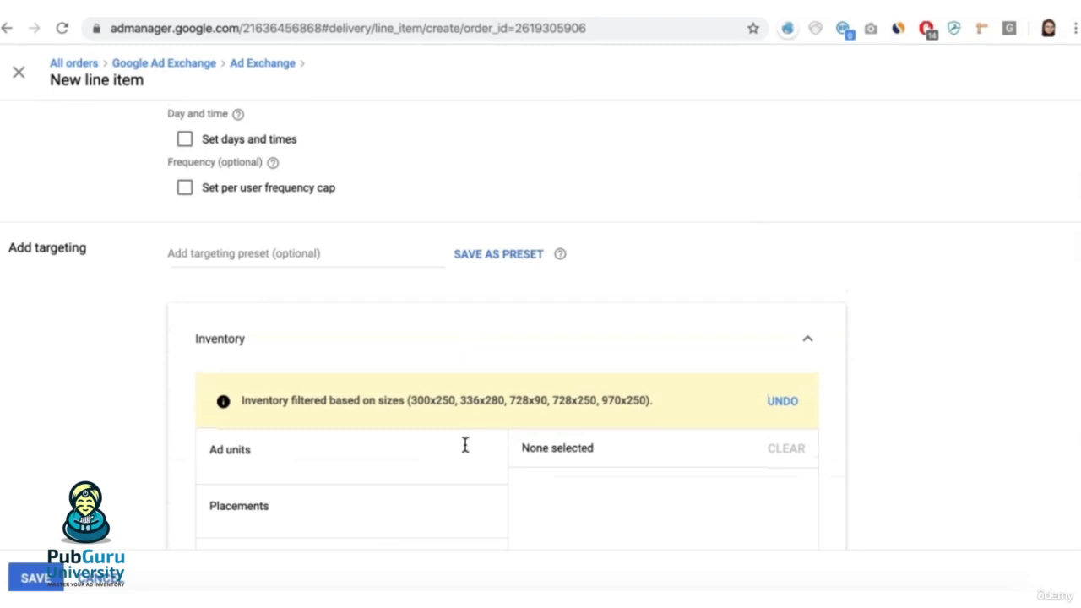
{"action": "left_click", "coordinate": [258, 457]}
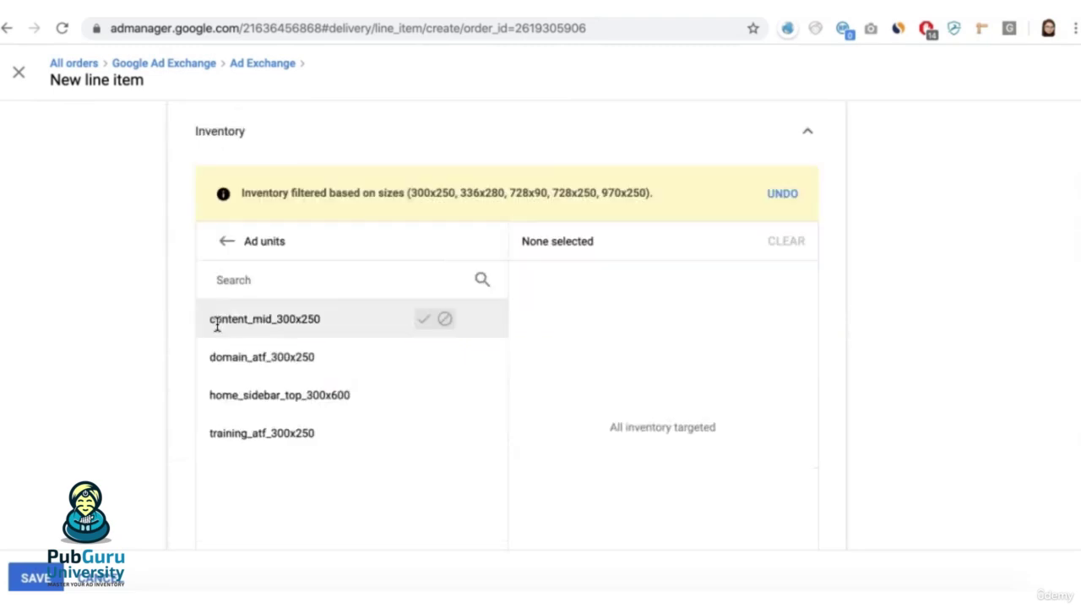
{"action": "left_click", "coordinate": [424, 321]}
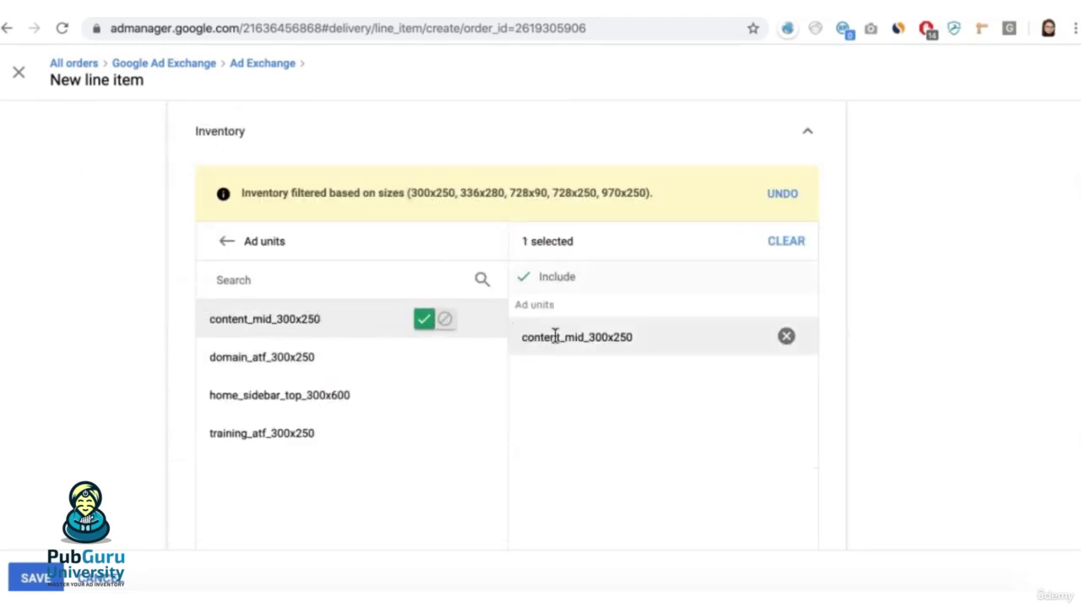
{"action": "mouse_move", "coordinate": [555, 336]}
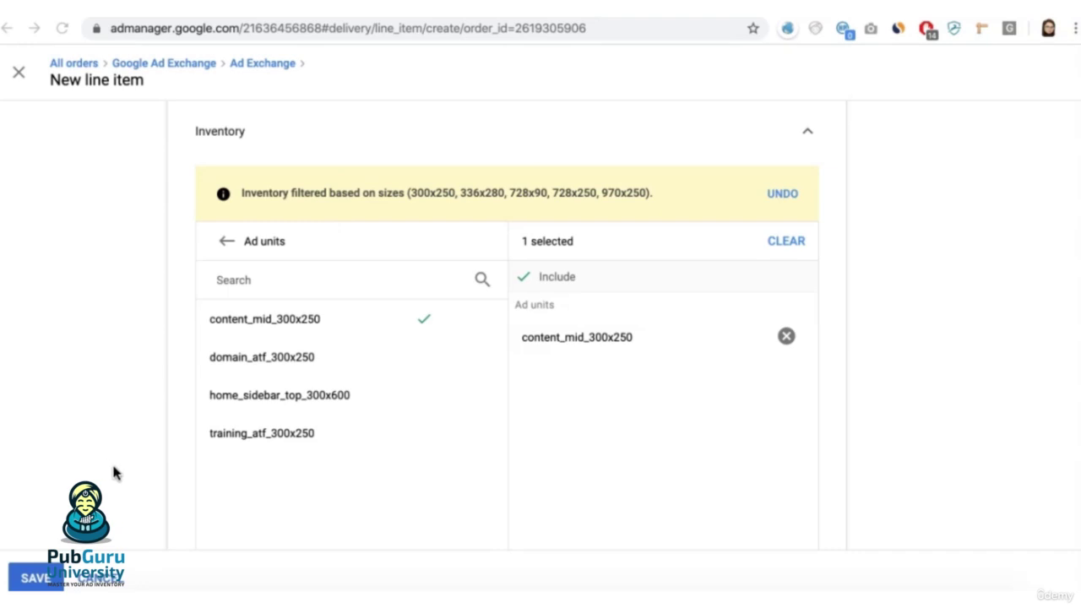
{"action": "scroll", "coordinate": [226, 415], "scroll_direction": "up", "scroll_amount": 10}
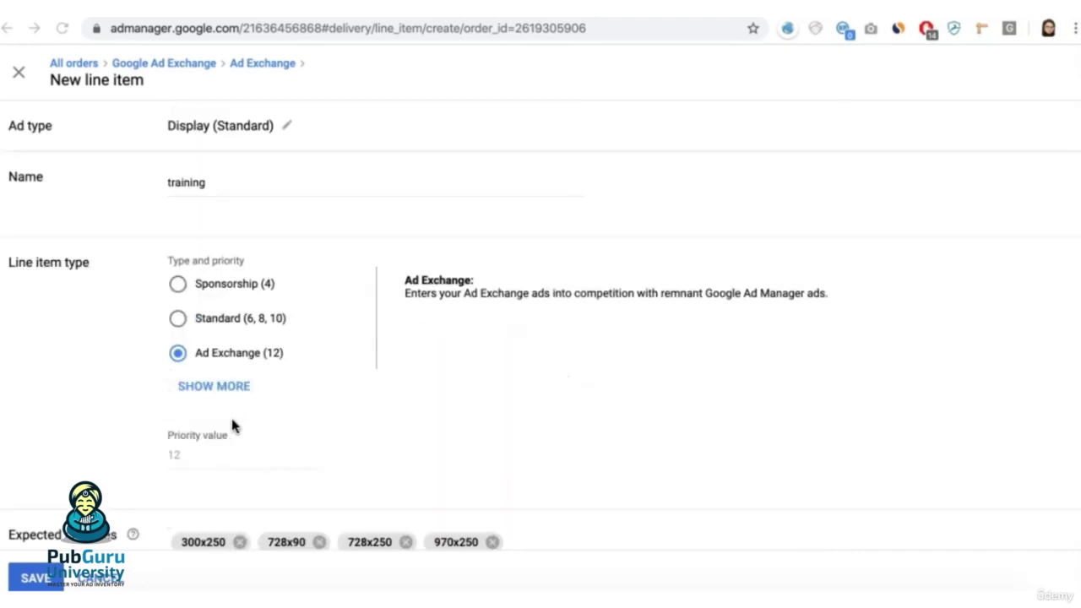
{"action": "scroll", "coordinate": [391, 464], "scroll_direction": "down", "scroll_amount": 2}
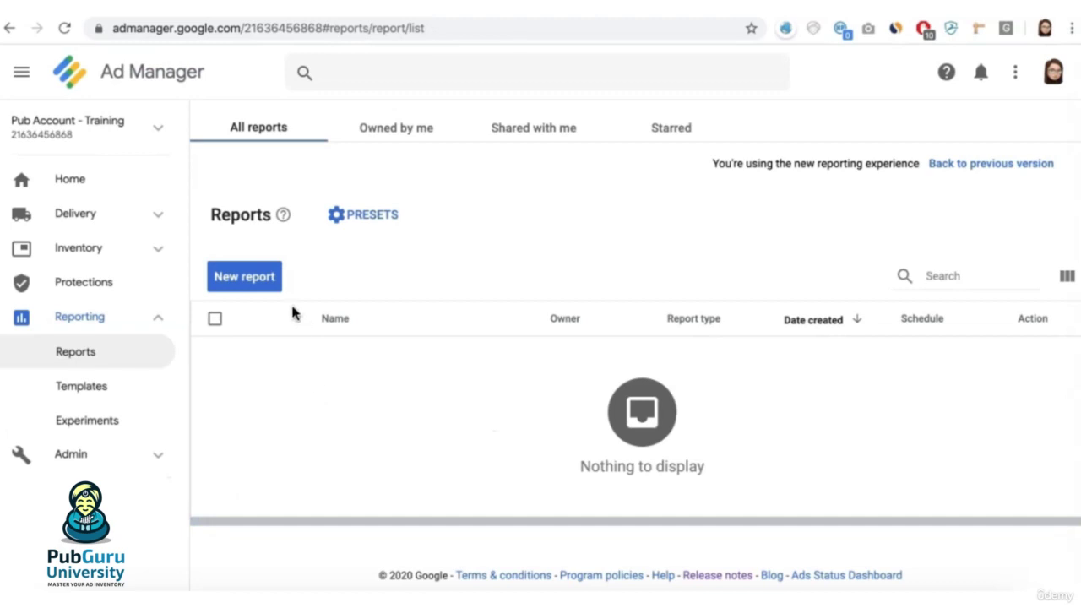
Start a new report and add Ad unit (all levels) as a dimension.
{"action": "left_click", "coordinate": [260, 281]}
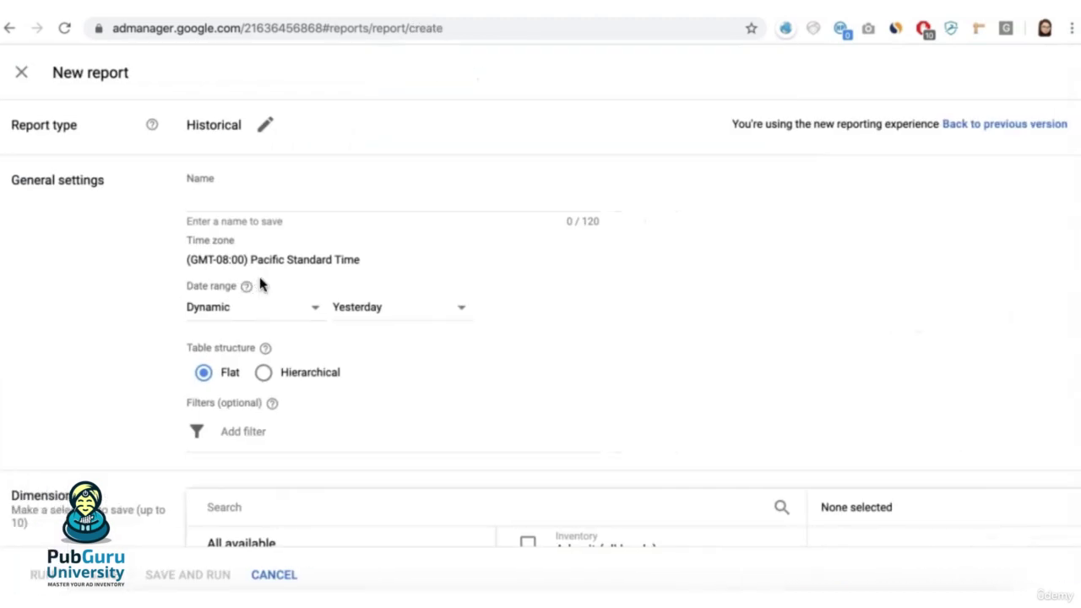
{"action": "scroll", "coordinate": [514, 362], "scroll_direction": "down", "scroll_amount": 2}
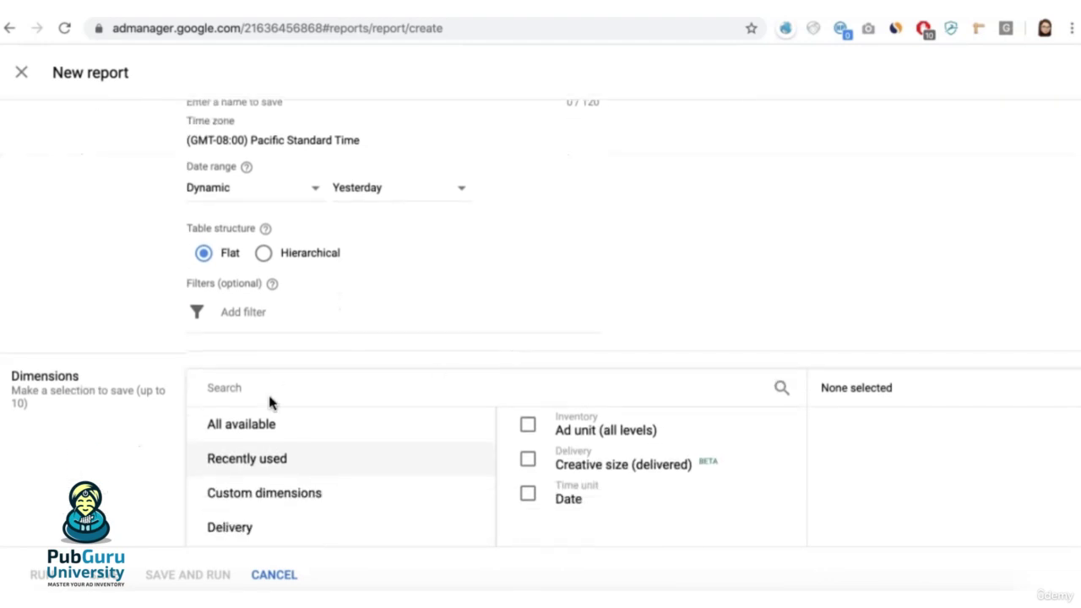
{"action": "left_click", "coordinate": [266, 387]}
{"action": "type", "text": "ad un"}
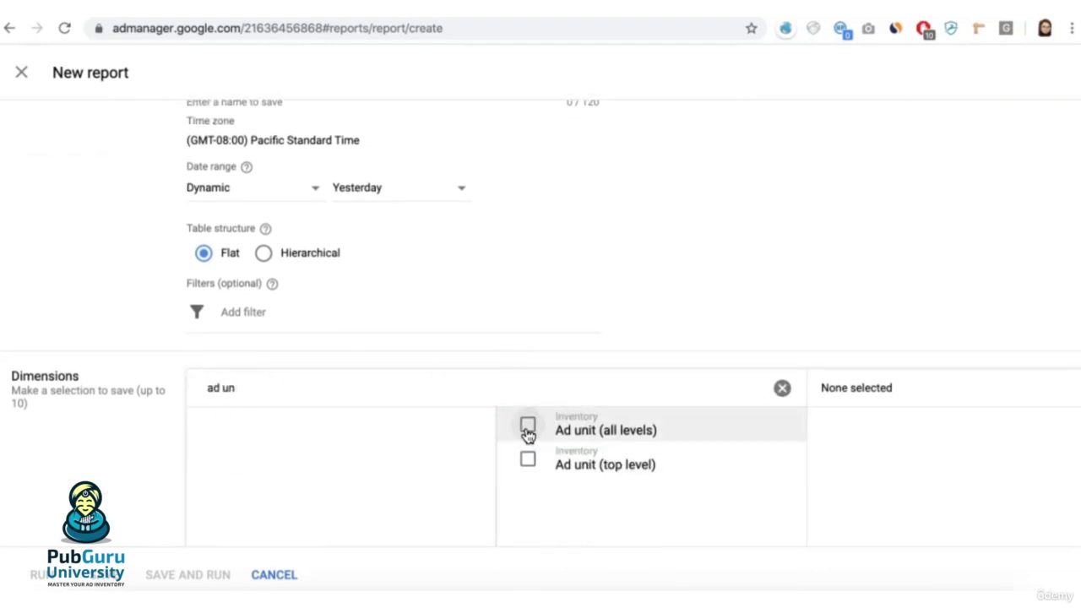
{"action": "left_click", "coordinate": [527, 429]}
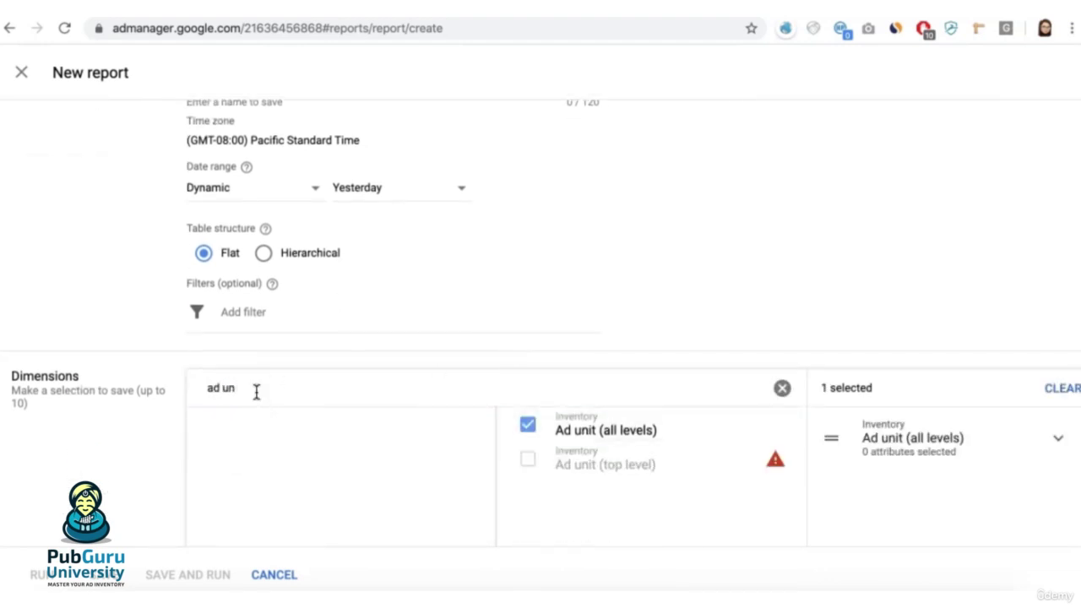
Find the size dimensions and add Creative size (delivered) to the report.
{"action": "left_click_drag", "start_coordinate": [256, 391], "coordinate": [186, 391]}
{"action": "type", "text": "size"}
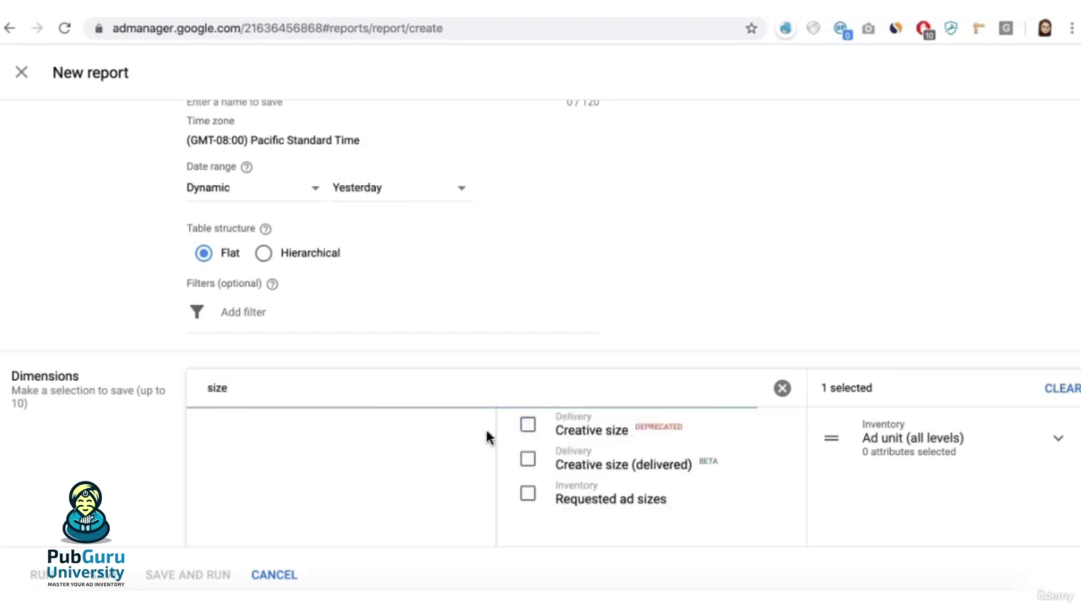
{"action": "left_click", "coordinate": [529, 461]}
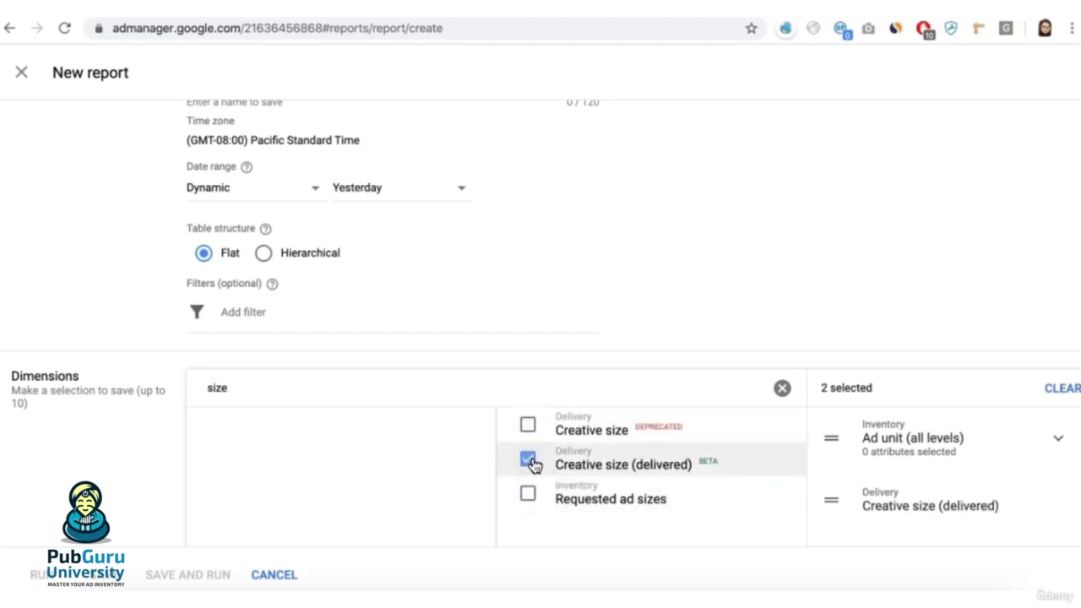
Select Total average eCPM, Total CTR and Total Active View % viewable impressions as the report's metrics.
{"action": "scroll", "coordinate": [85, 437], "scroll_direction": "up", "scroll_amount": 1}
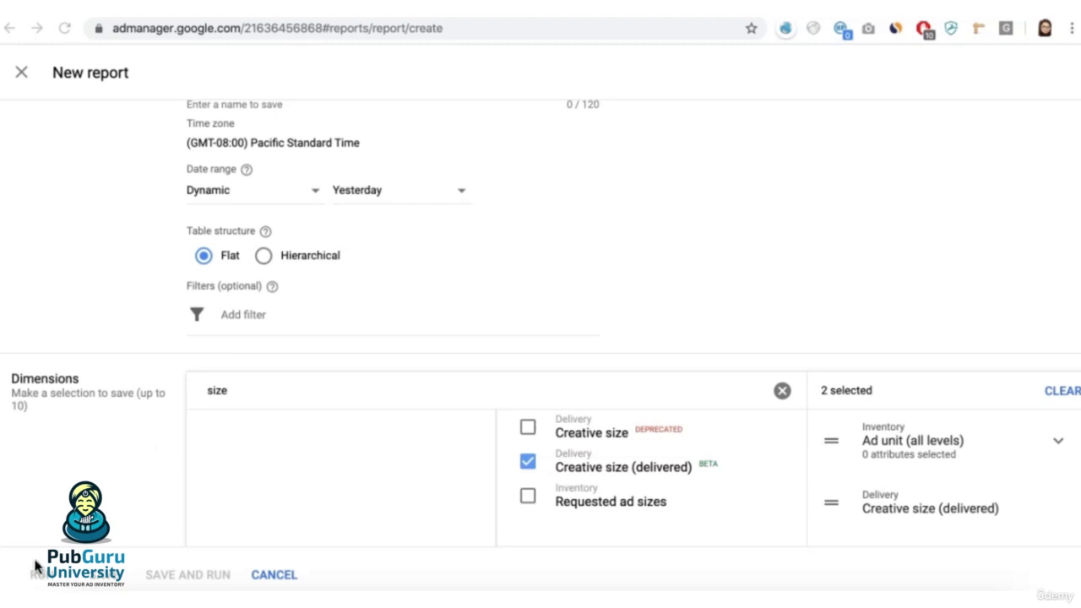
{"action": "scroll", "coordinate": [203, 386], "scroll_direction": "down", "scroll_amount": 5}
{"action": "left_click", "coordinate": [197, 378]}
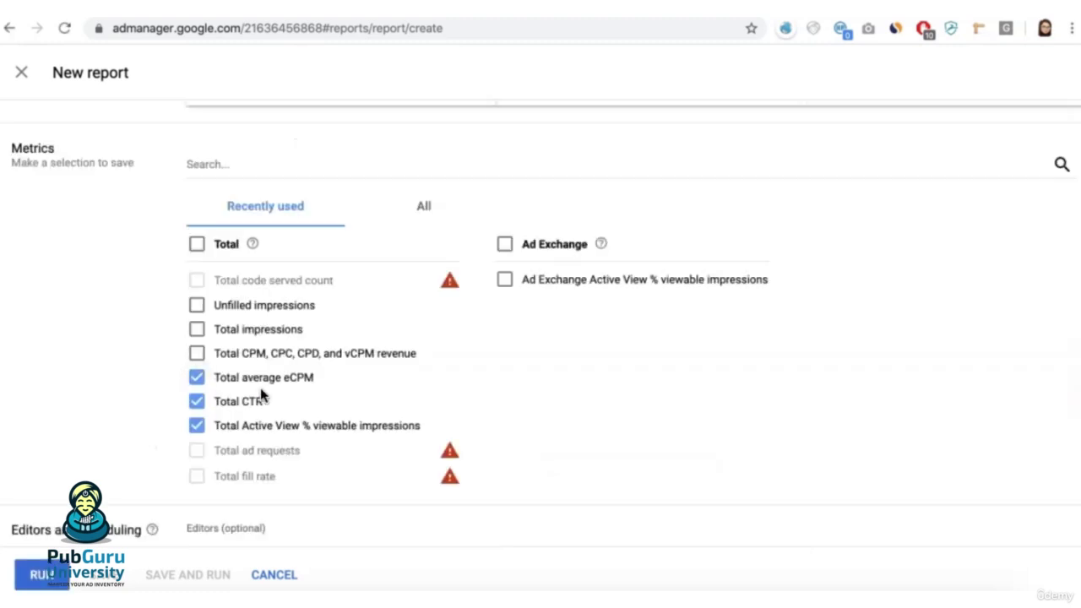